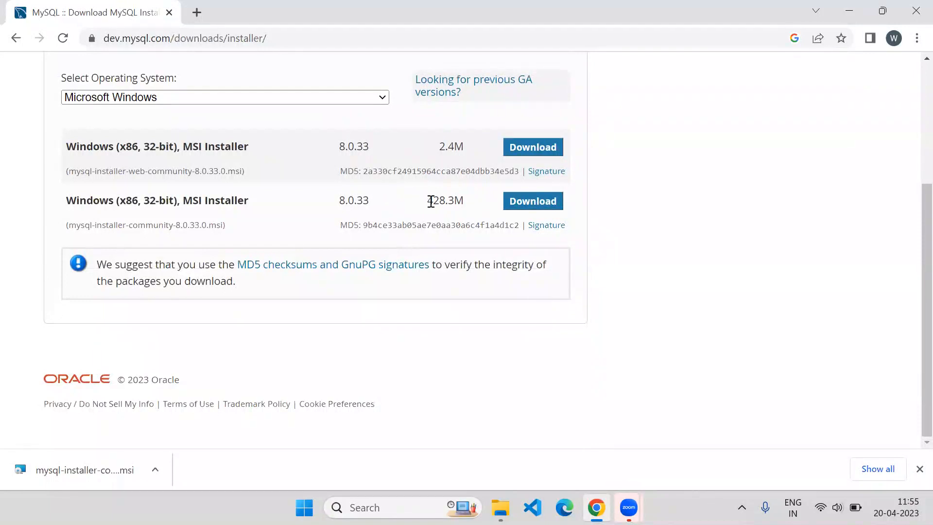
Step: Pick the full 428.3M mysql-installer-community-8.0.33.0.msi package for download
drag(432, 202, 468, 204)
click(516, 206)
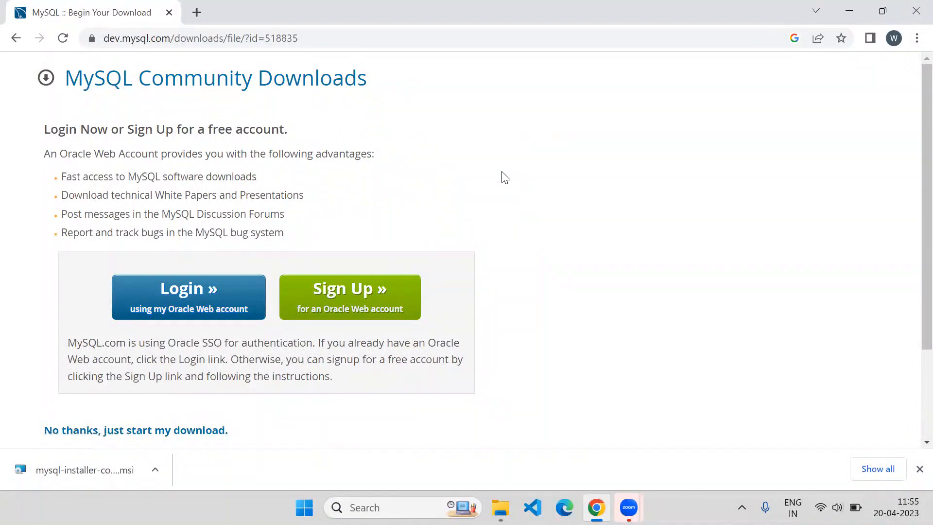
Step: Start the 428 MB installer download without an Oracle account, then pause it at 19.7 MB
scroll(482, 173, down, 3)
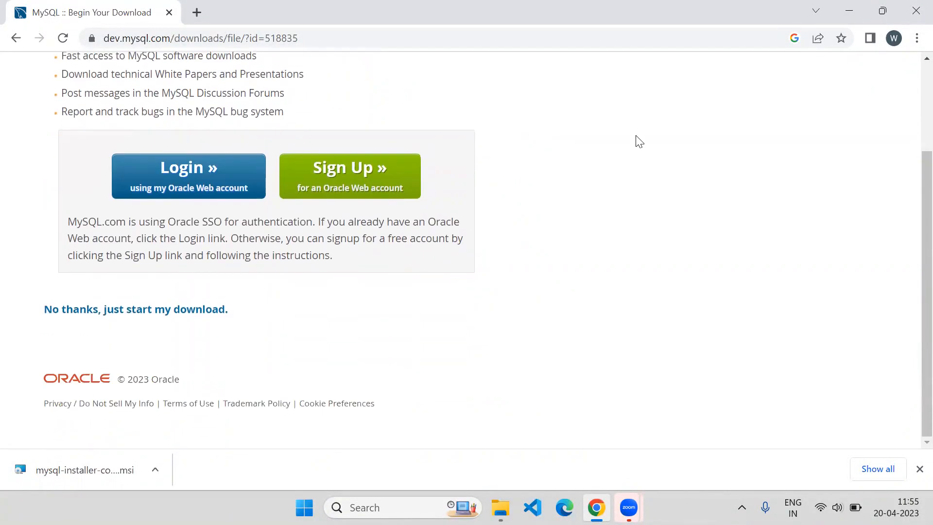
scroll(479, 129, up, 3)
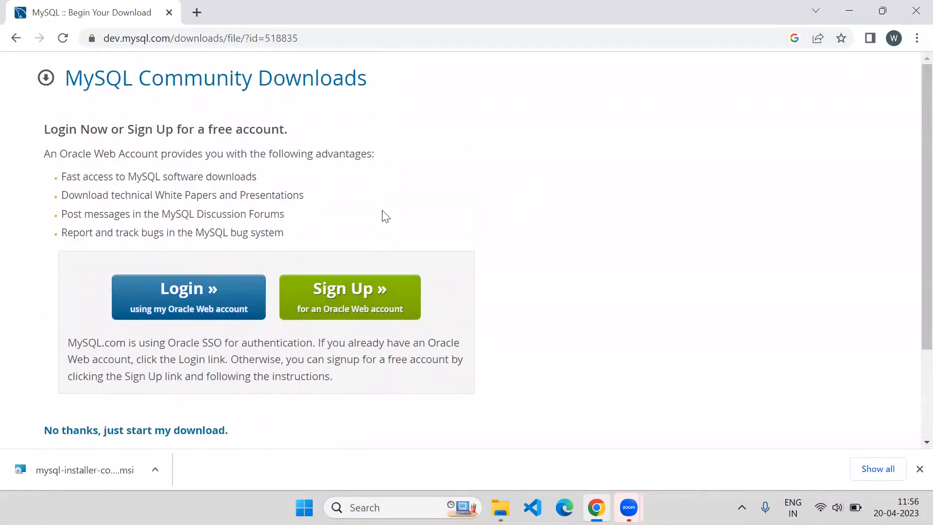
scroll(381, 214, down, 2)
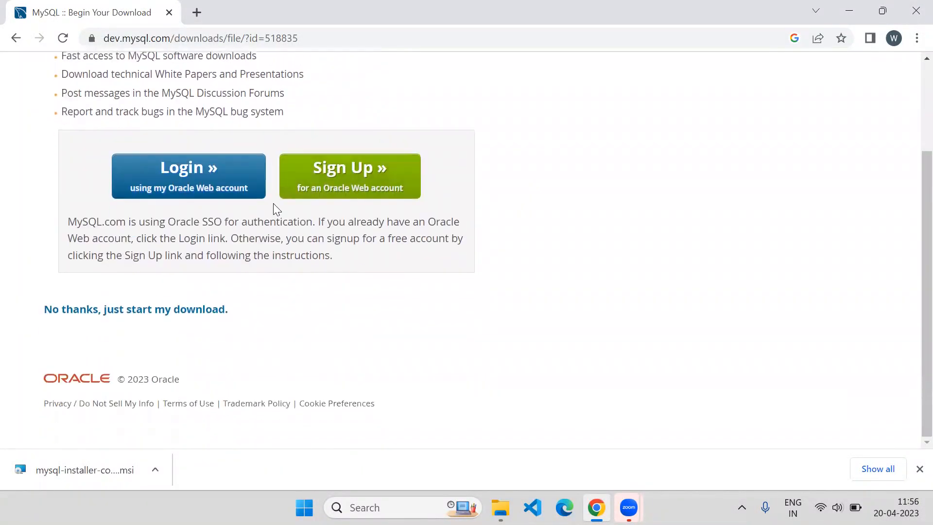
click(95, 314)
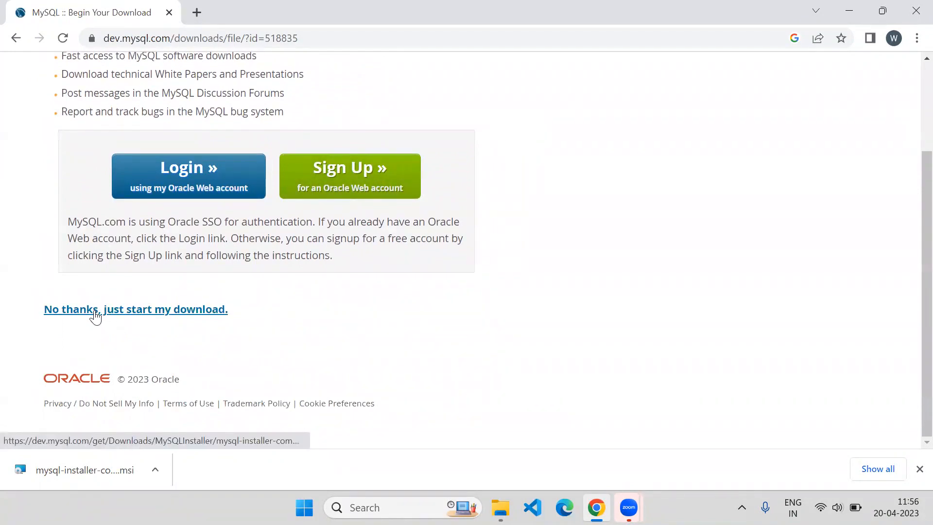
click(156, 469)
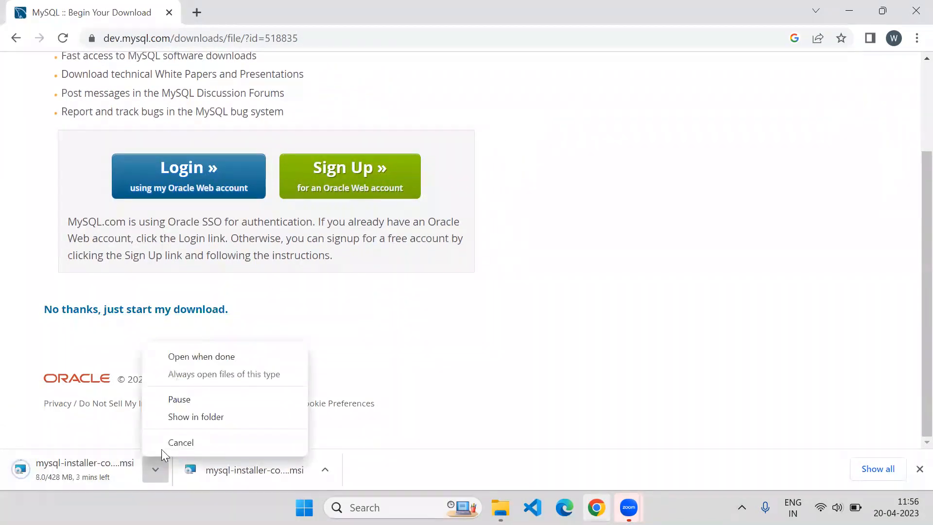
click(179, 399)
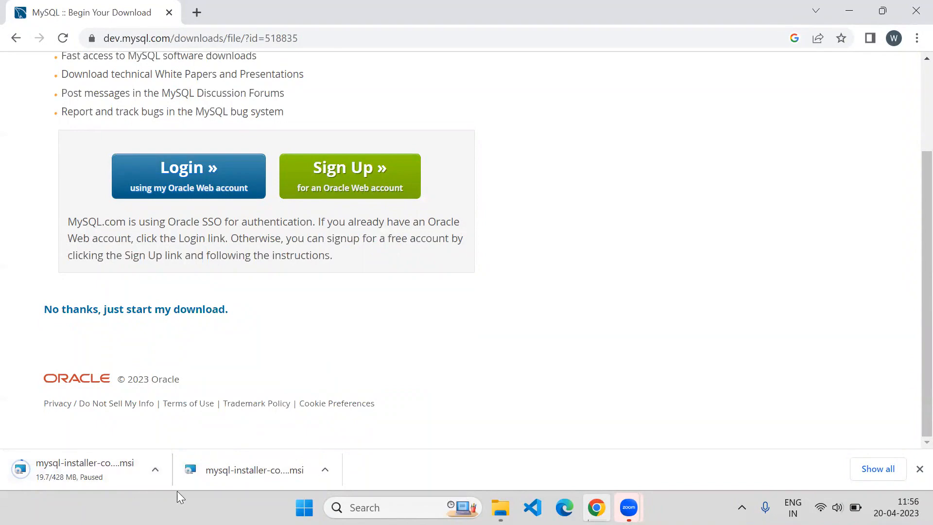
Step: Open the finished download's folder and run mysql-installer-community-8.0.33.0 from Downloads
click(321, 470)
click(348, 415)
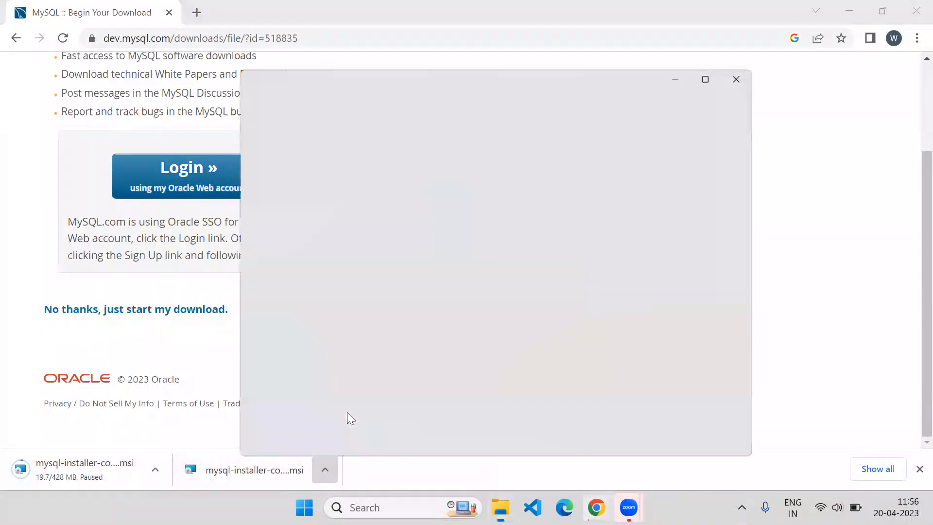
click(709, 30)
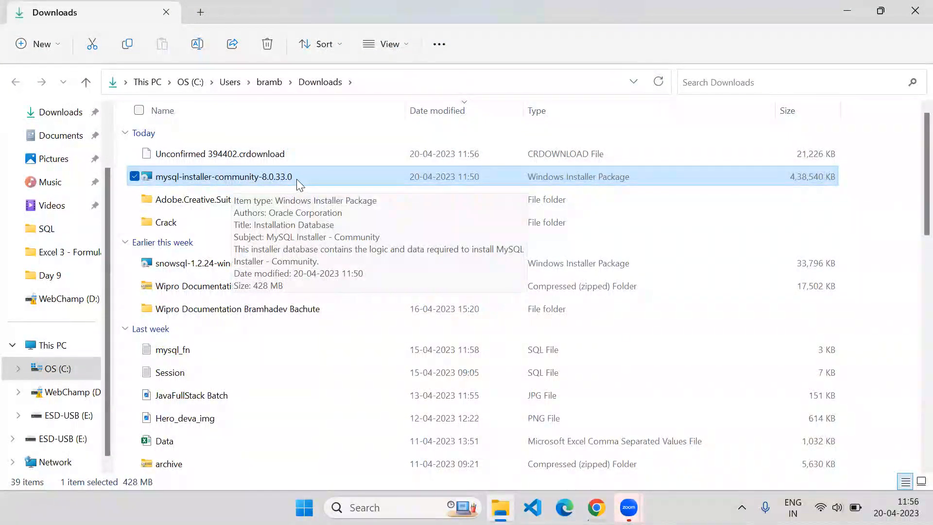
double_click(330, 177)
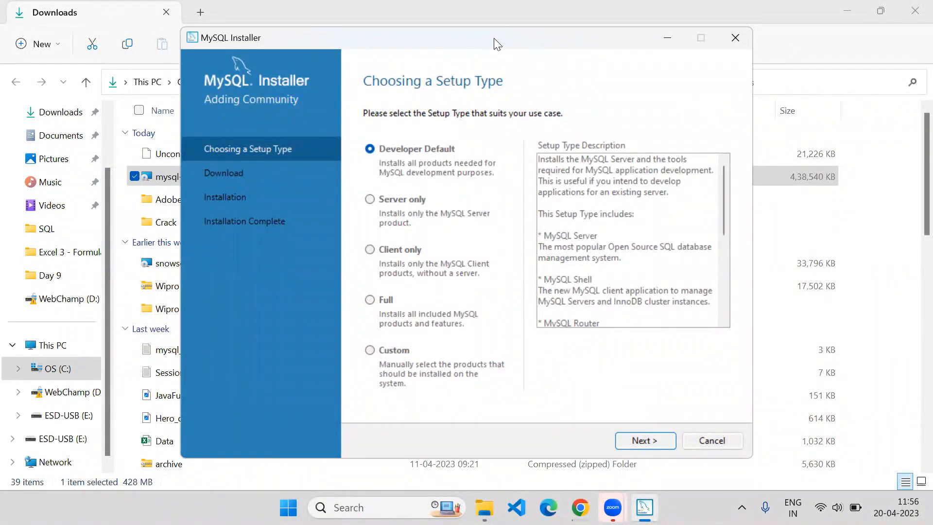
Step: Keep Developer Default and the existing Workbench folder, accepting the path-conflict warning
drag(496, 44, 422, 34)
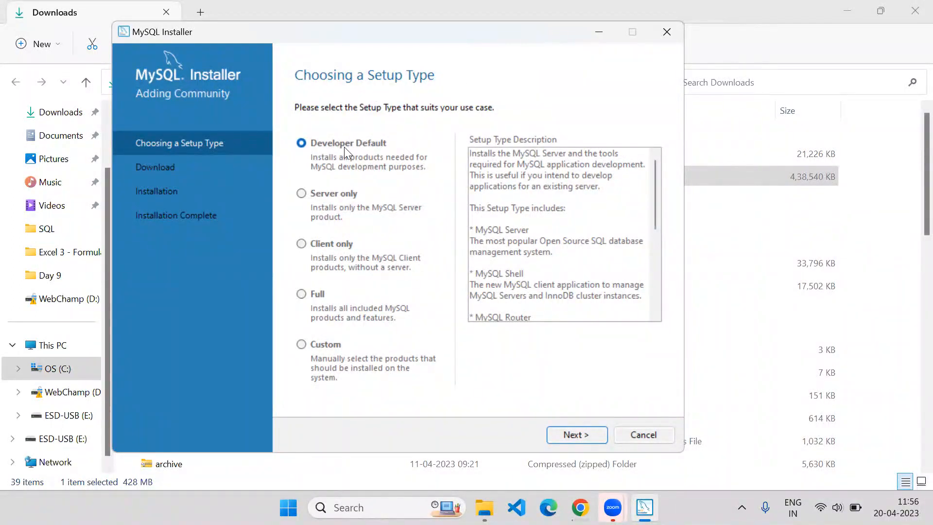
click(565, 438)
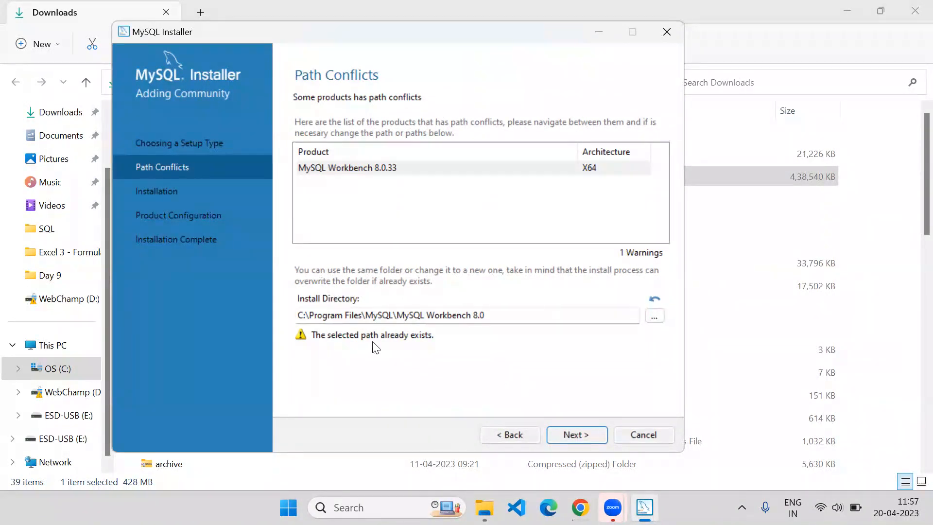
click(655, 317)
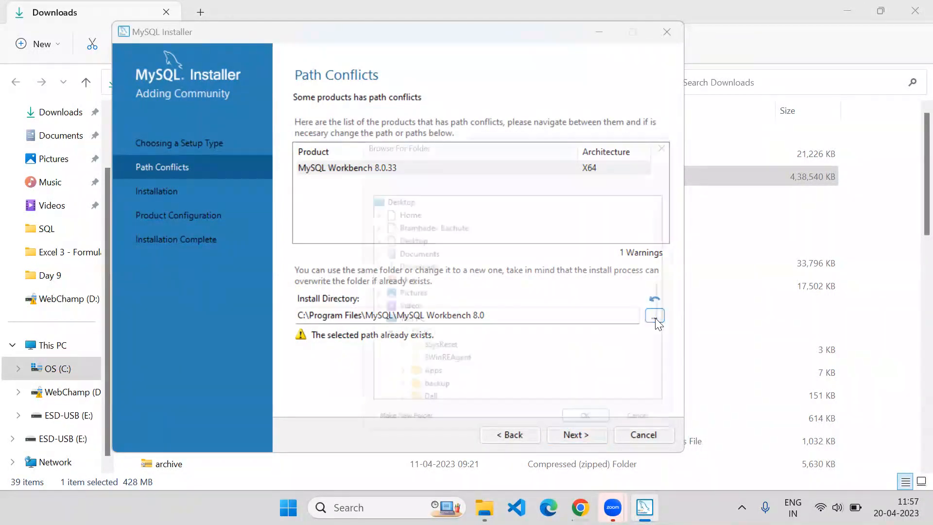
click(665, 438)
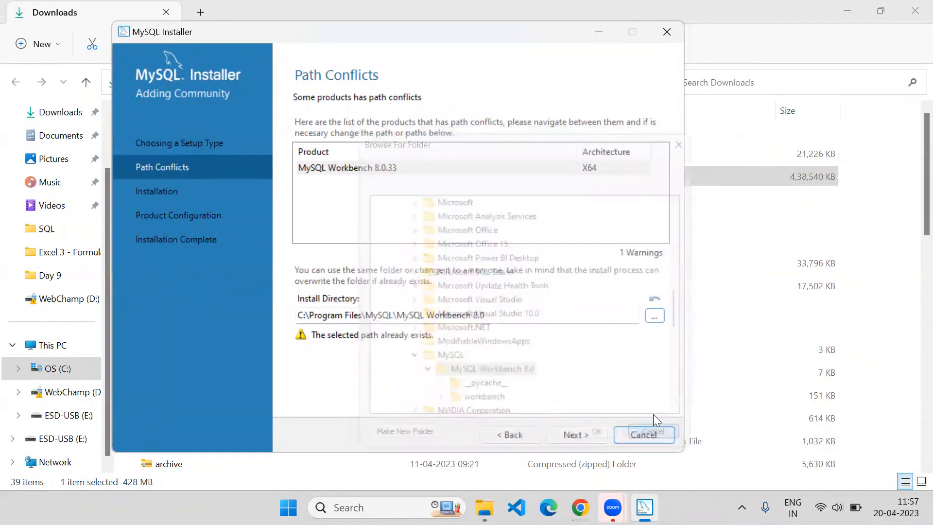
click(578, 436)
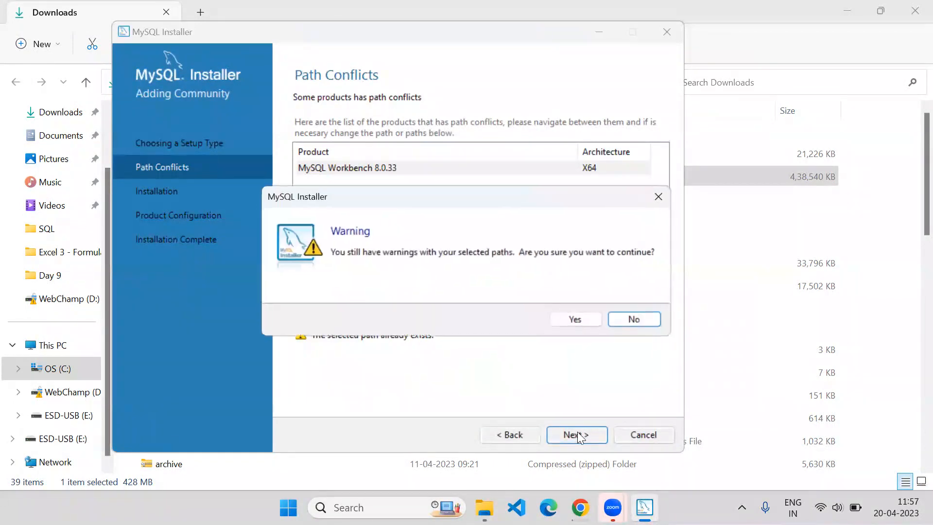
click(556, 320)
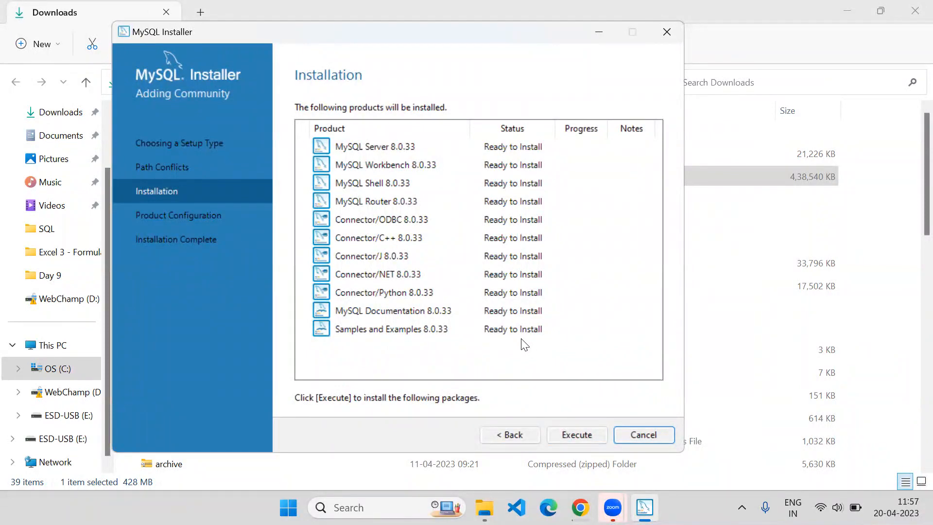
Step: Install all eleven 8.0.33 products until each shows Complete, then proceed to configuration
click(574, 434)
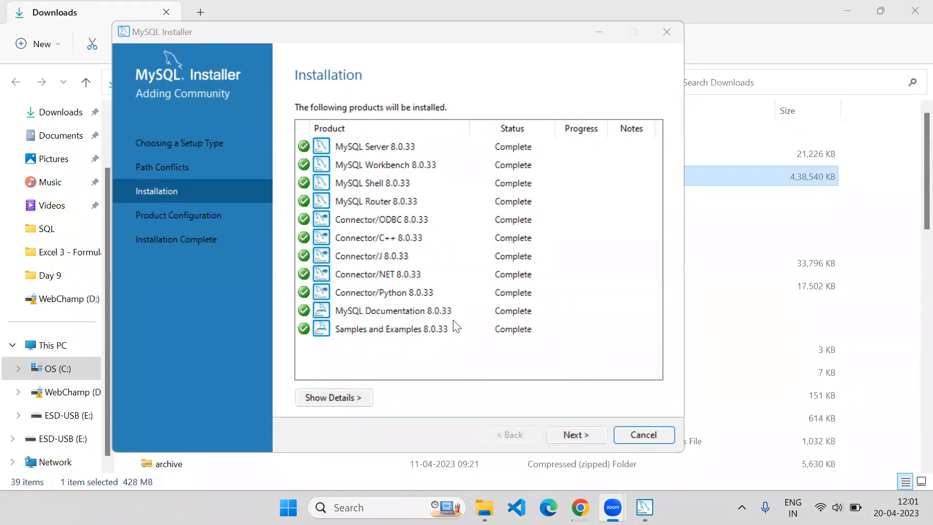
click(573, 440)
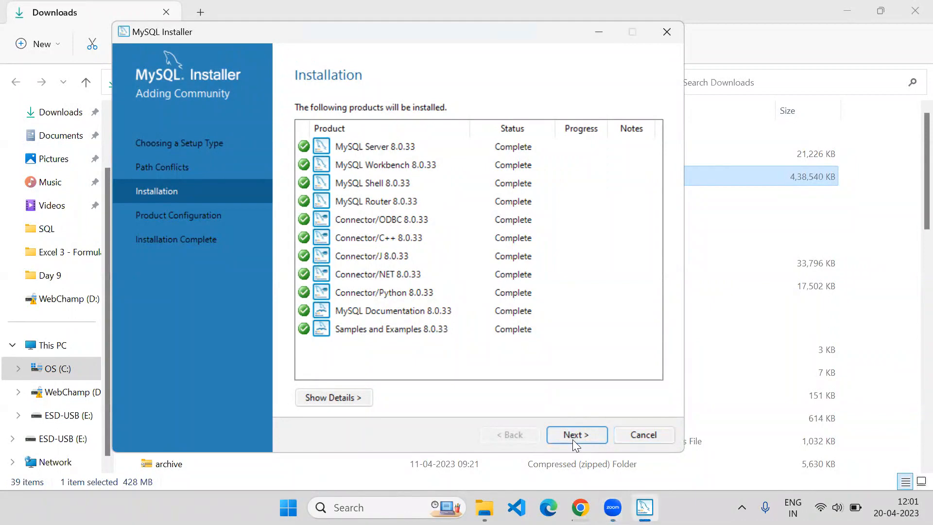
click(572, 440)
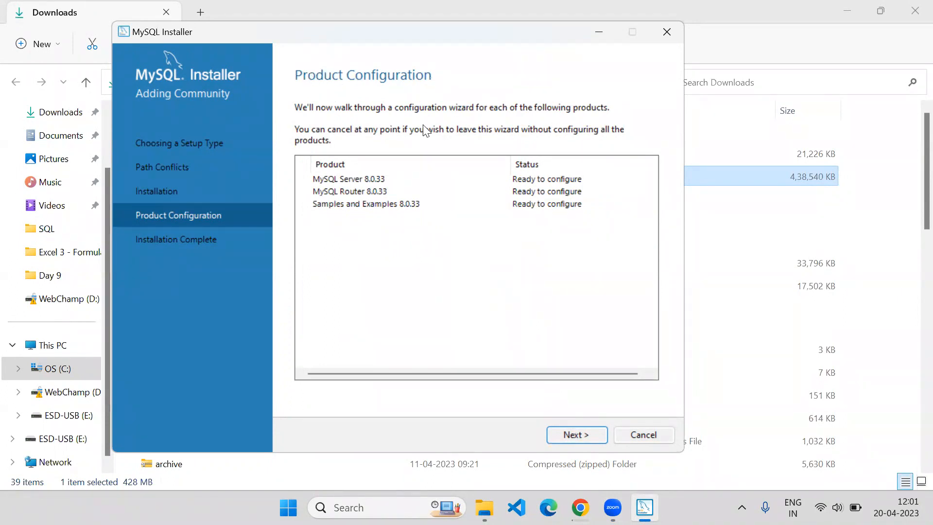
Step: Keep Development Computer networking on port 3306 and strong password authentication for Server 8.0.33
click(573, 435)
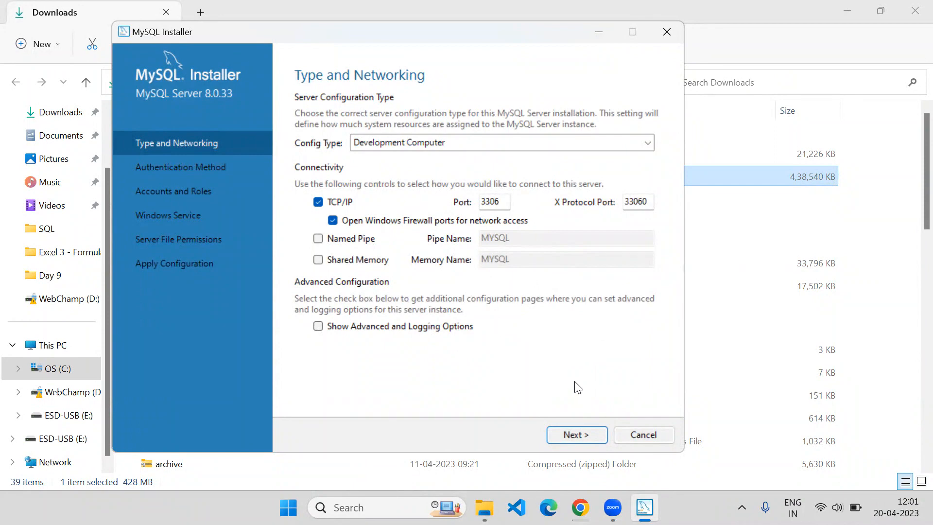
click(580, 436)
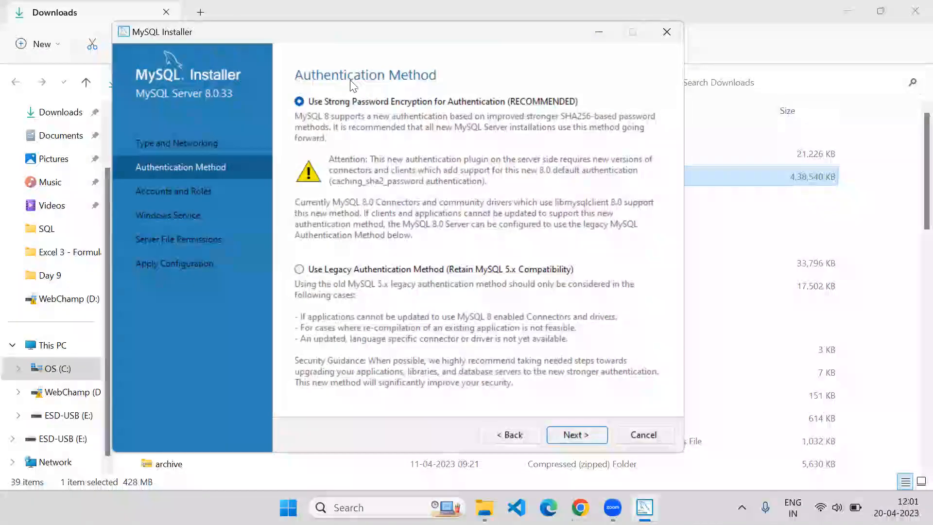
click(570, 434)
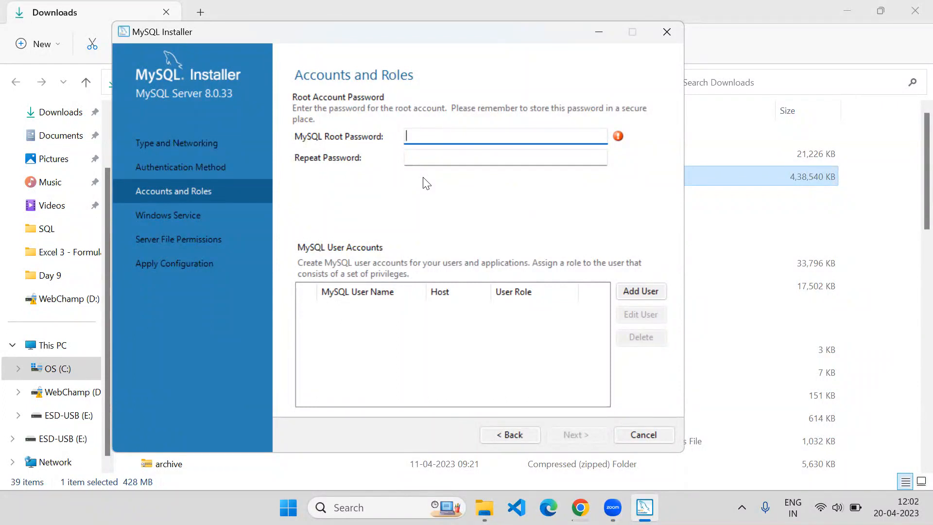
Step: Enter and repeat the root password, keeping the MySQL80 service and default file permissions
text(password1234)
key(Tab)
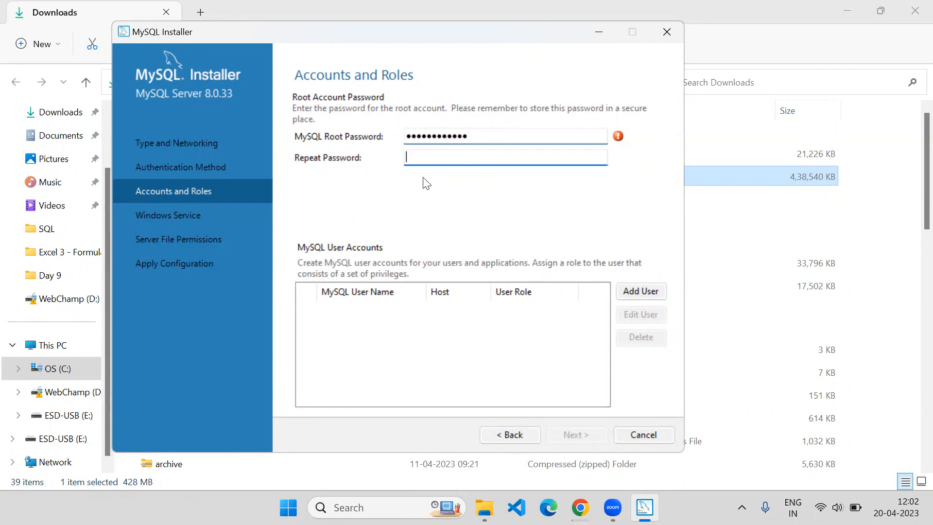
text(password1234)
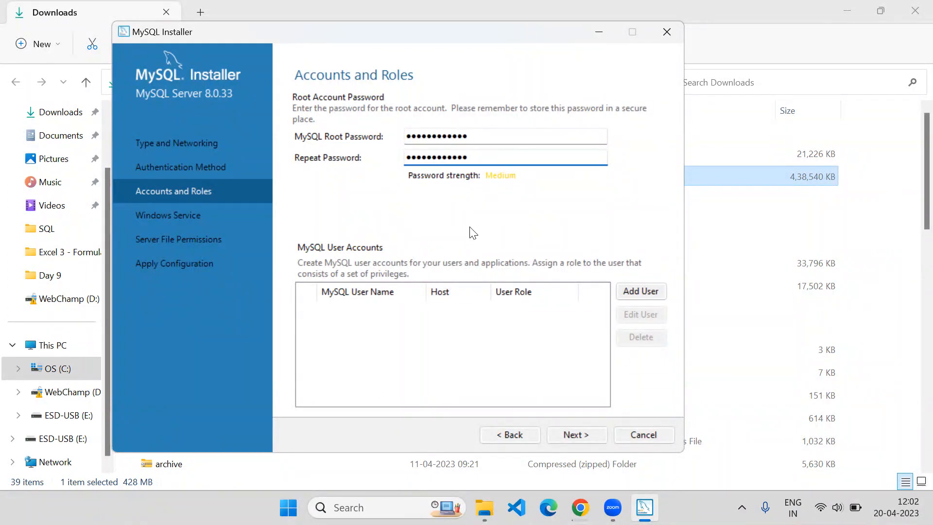
click(571, 435)
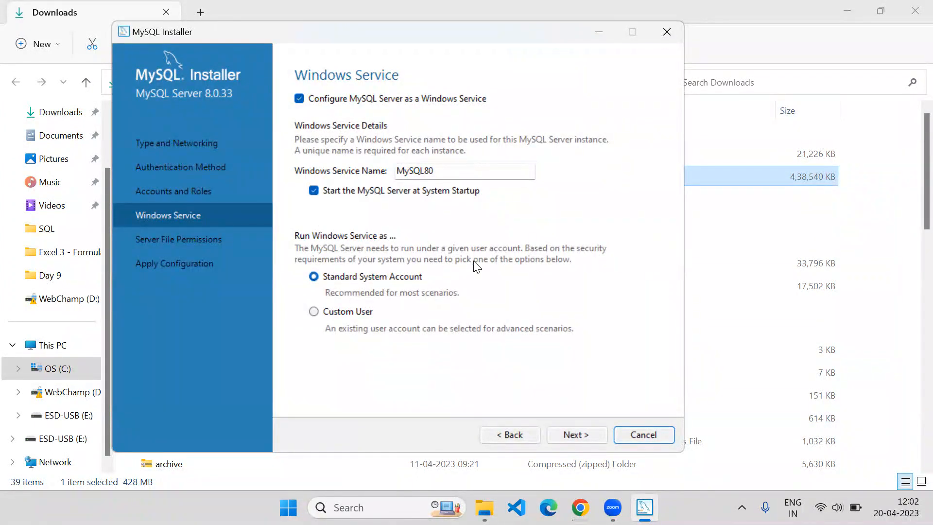
click(577, 434)
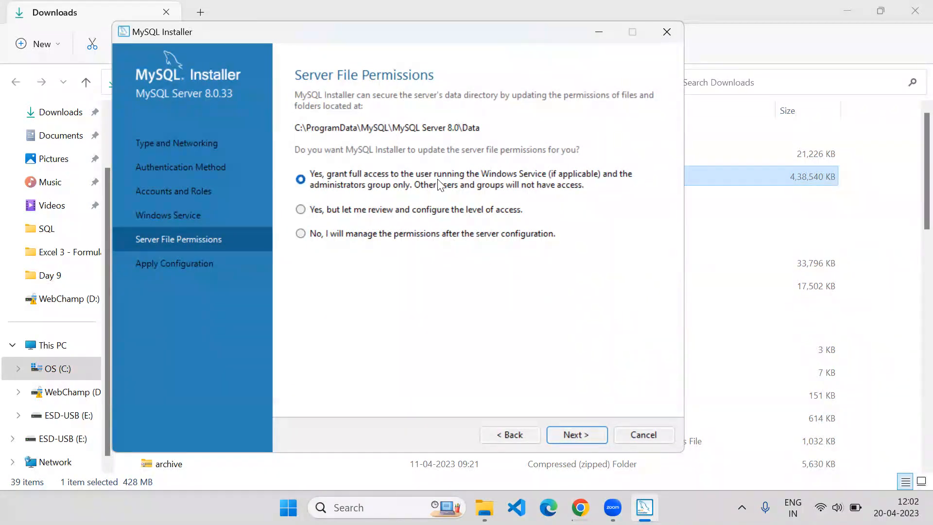
click(579, 436)
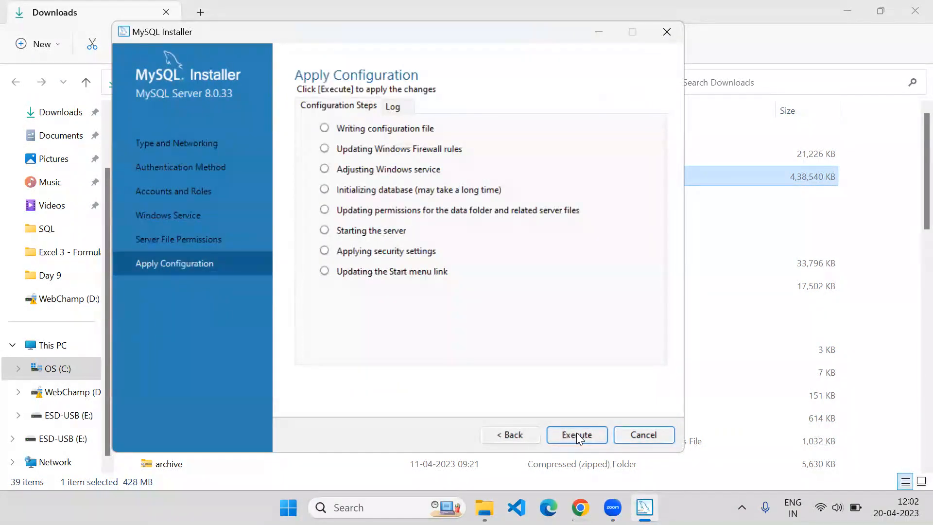
Step: Execute the eight Server 8.0.33 configuration tasks and finish
click(577, 434)
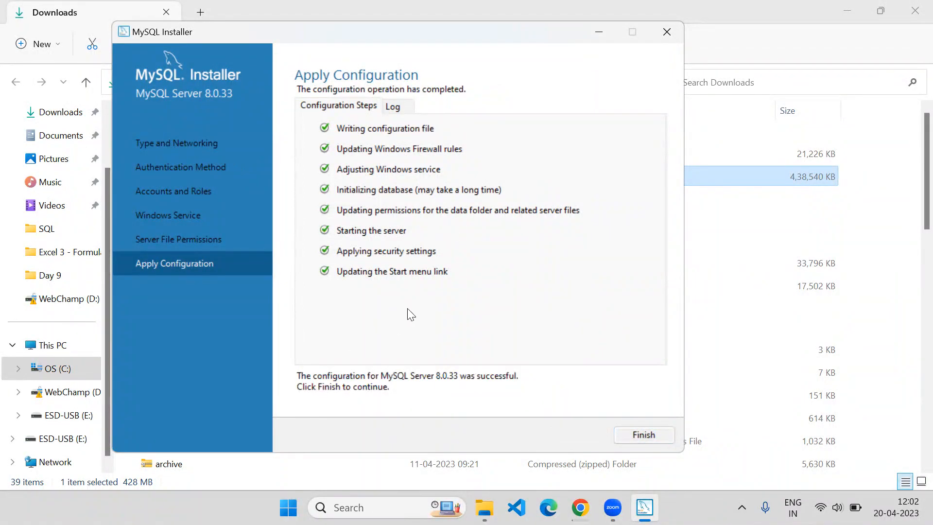
click(645, 435)
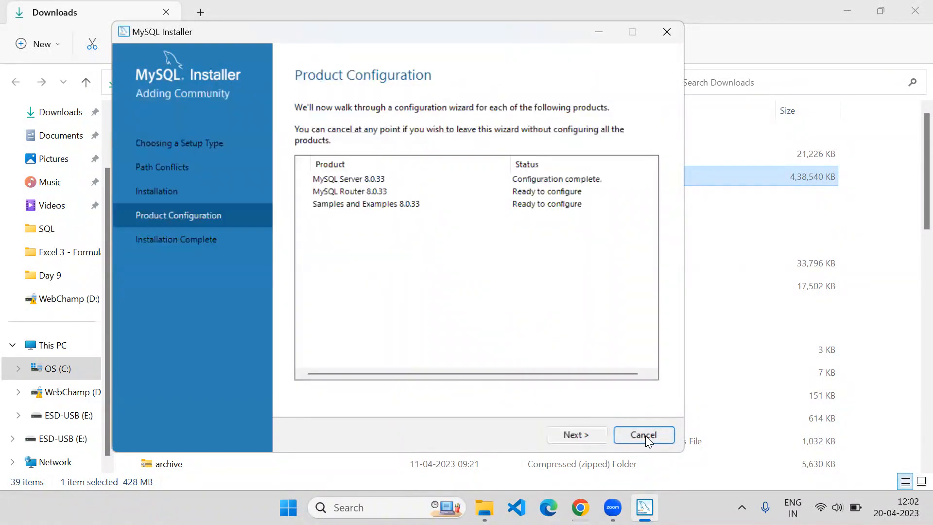
Step: Finish MySQL Router 8.0.33 setup without InnoDB Cluster bootstrapping
click(586, 436)
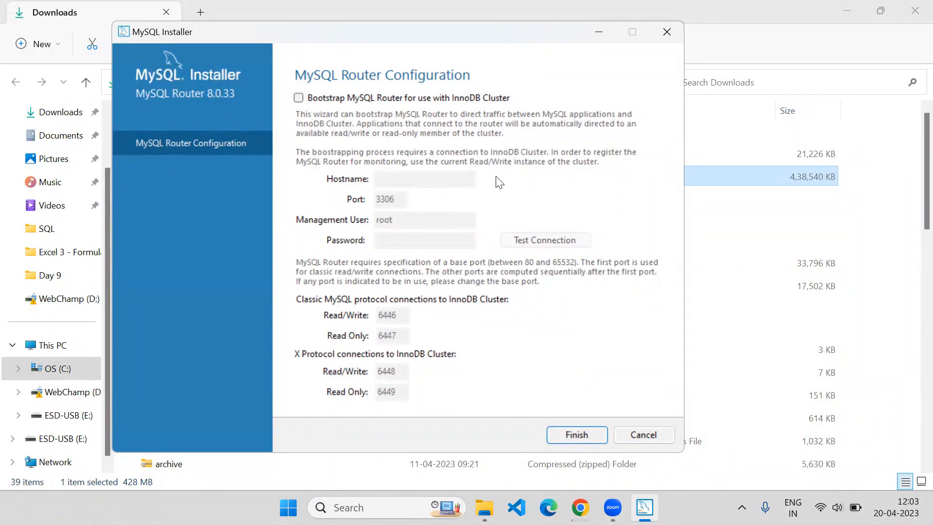
click(565, 433)
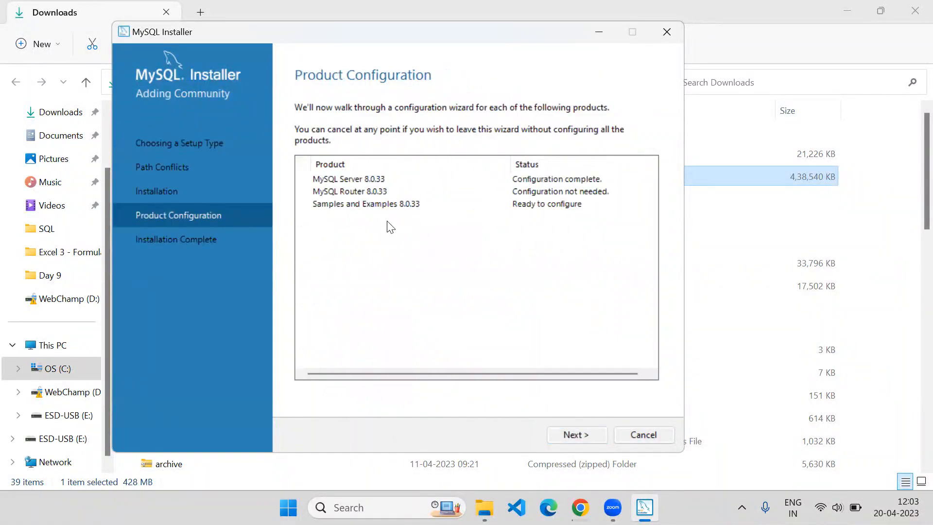
Step: Enter the root password for Samples and Examples, verify 'Connection succeeded.', and continue
click(583, 434)
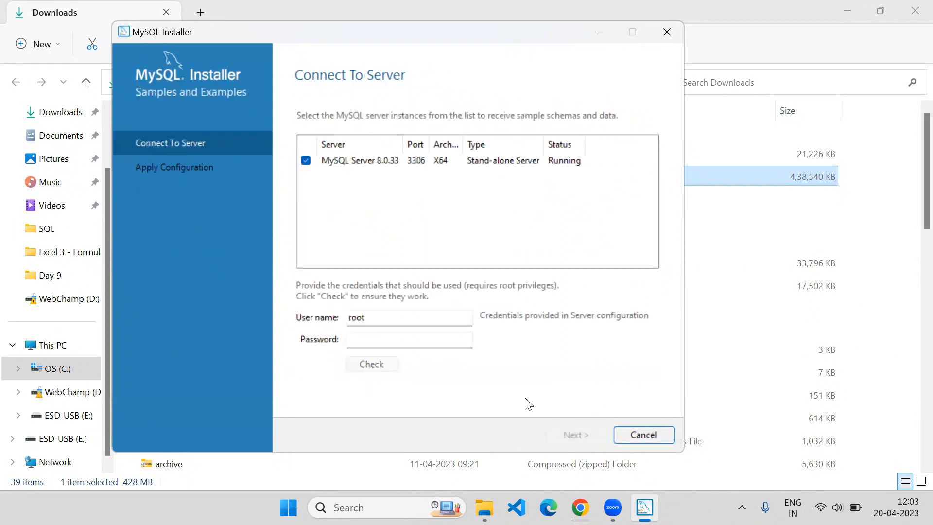
click(374, 341)
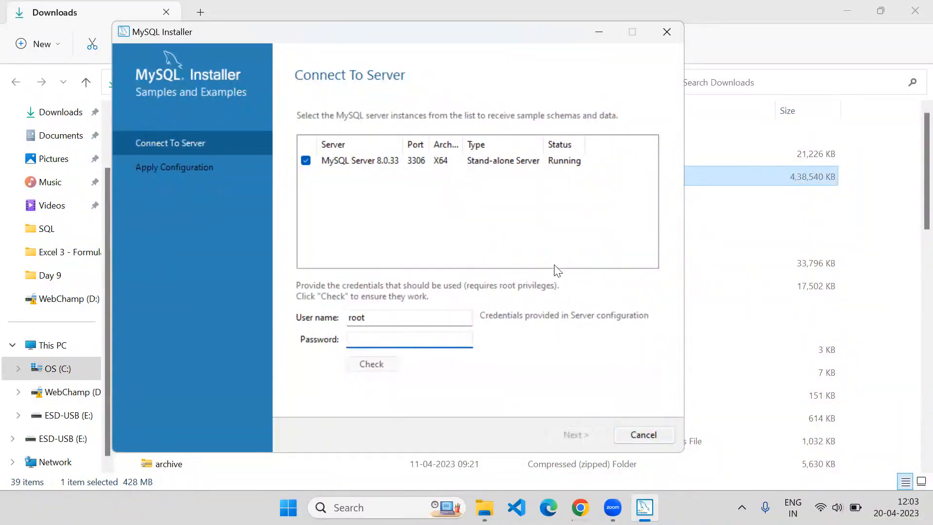
text(password@123)
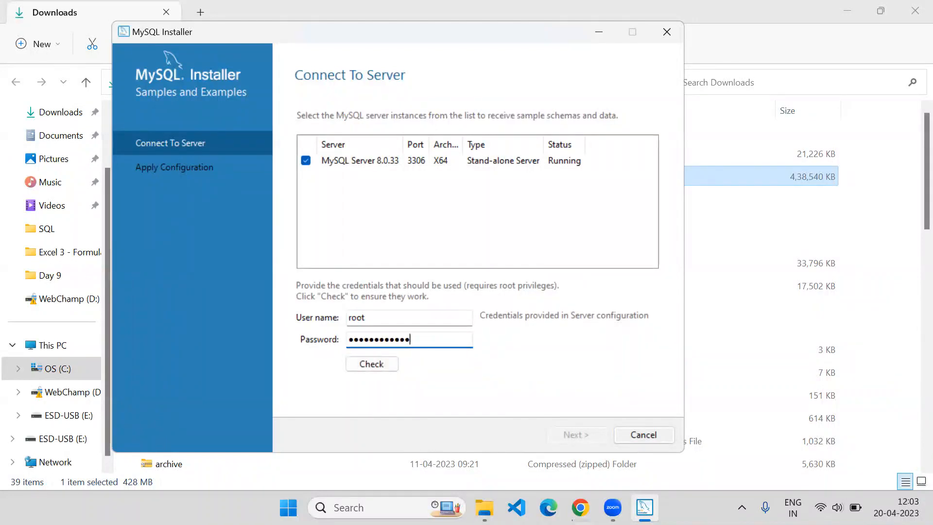
click(374, 365)
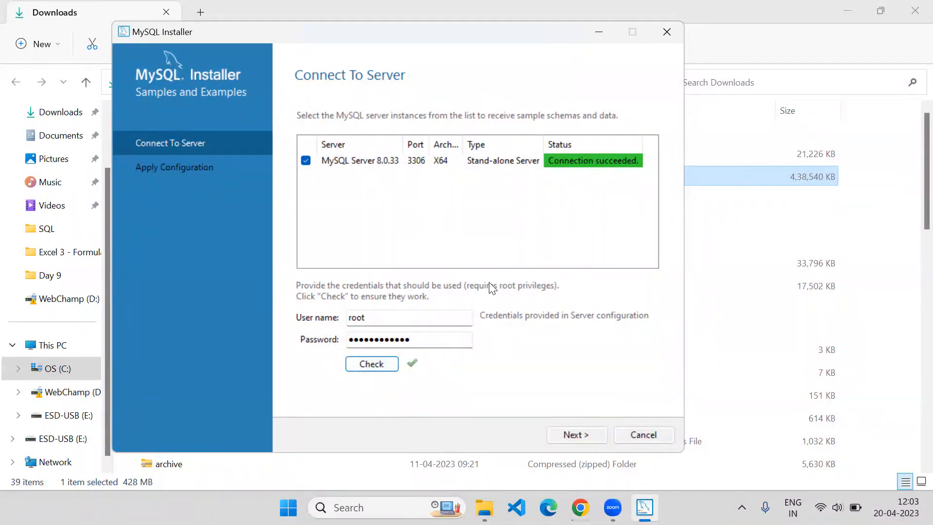
click(574, 435)
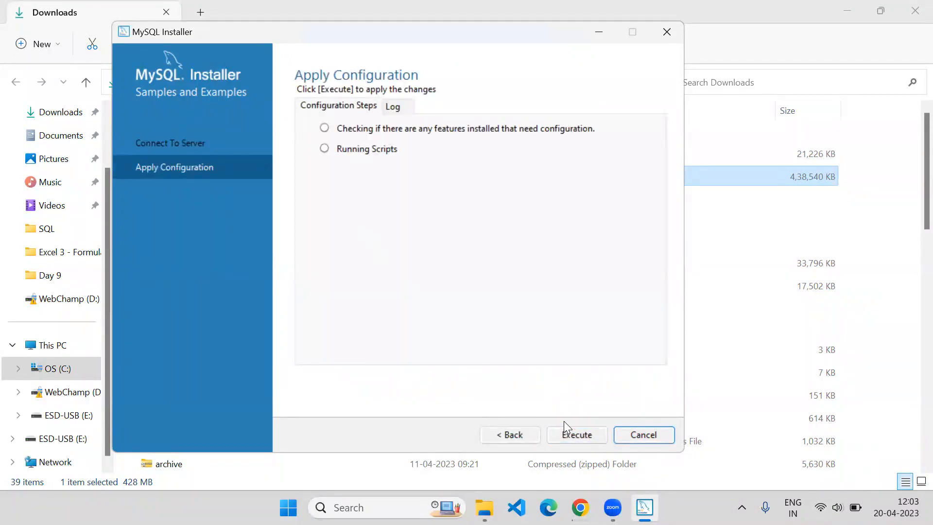
Step: Execute the Samples and Examples configuration, then finish through Product Configuration and Installation Complete
click(564, 435)
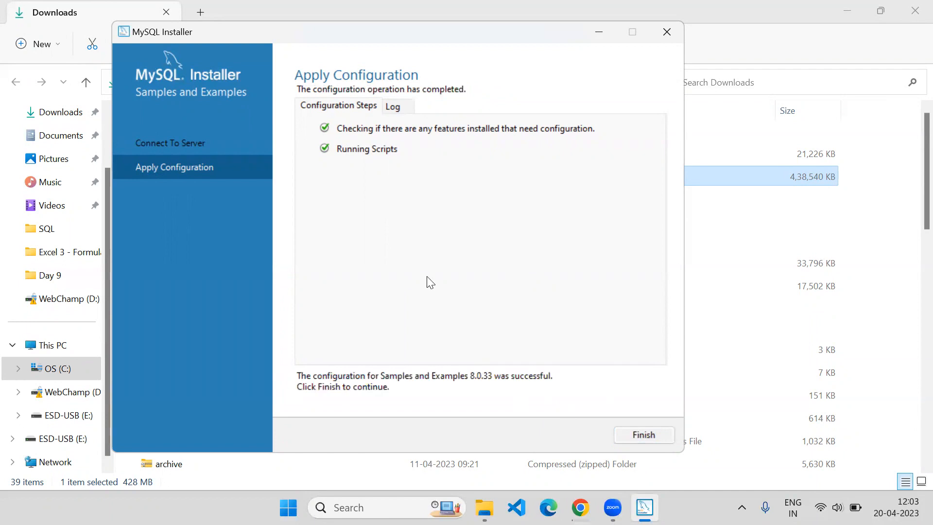
click(628, 434)
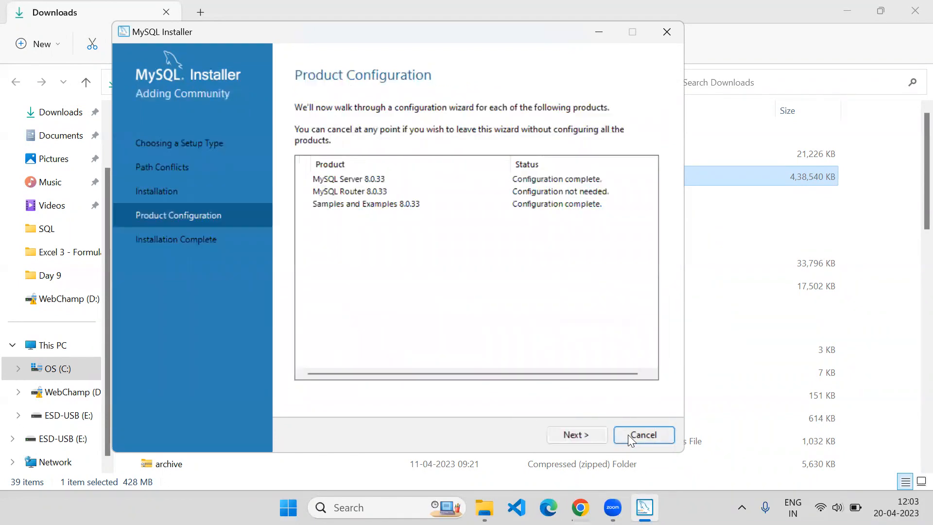
click(563, 435)
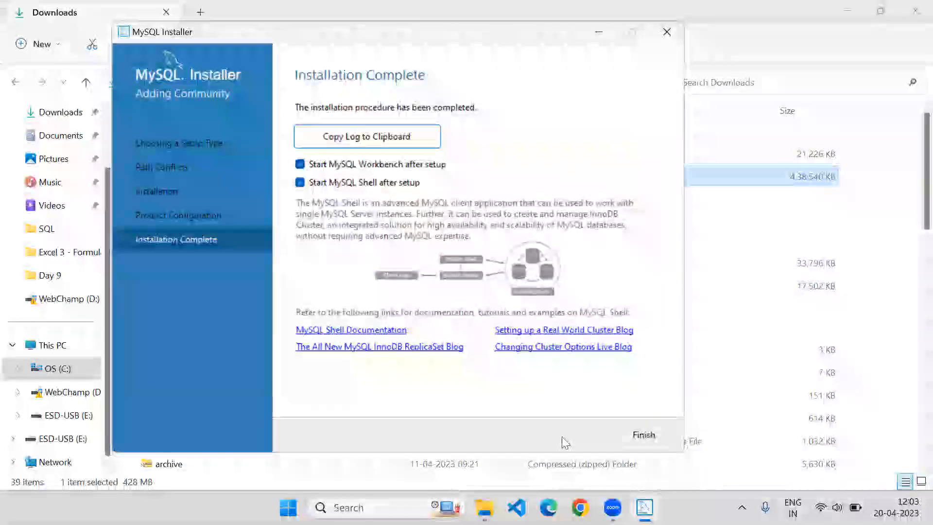
click(643, 434)
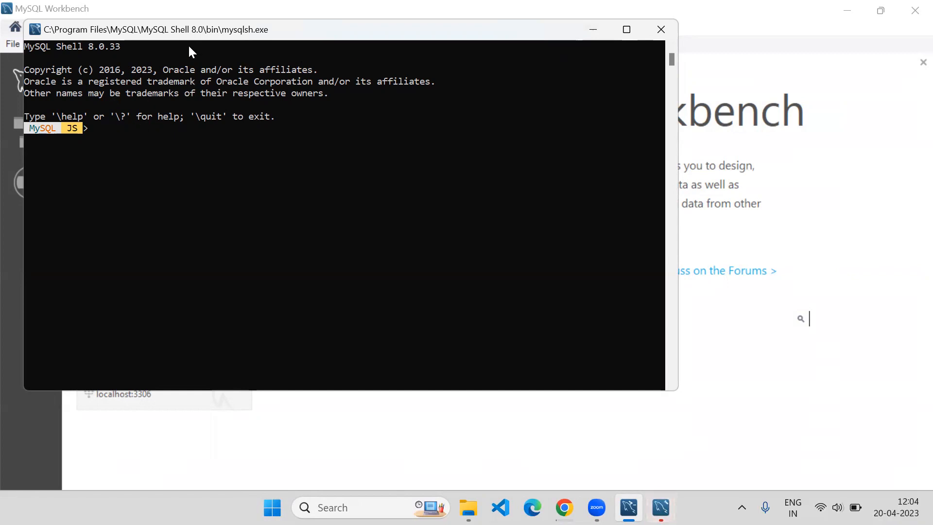
Step: Close the mysqlsh.exe MySQL Shell console window
click(660, 29)
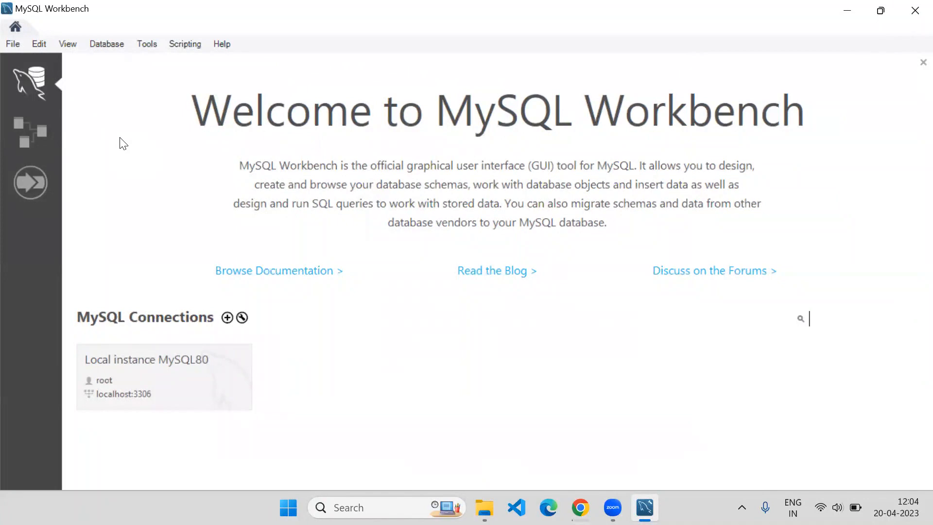
Step: Connect to Local instance MySQL80 as root using the root password, then view the Sales Report script
click(129, 366)
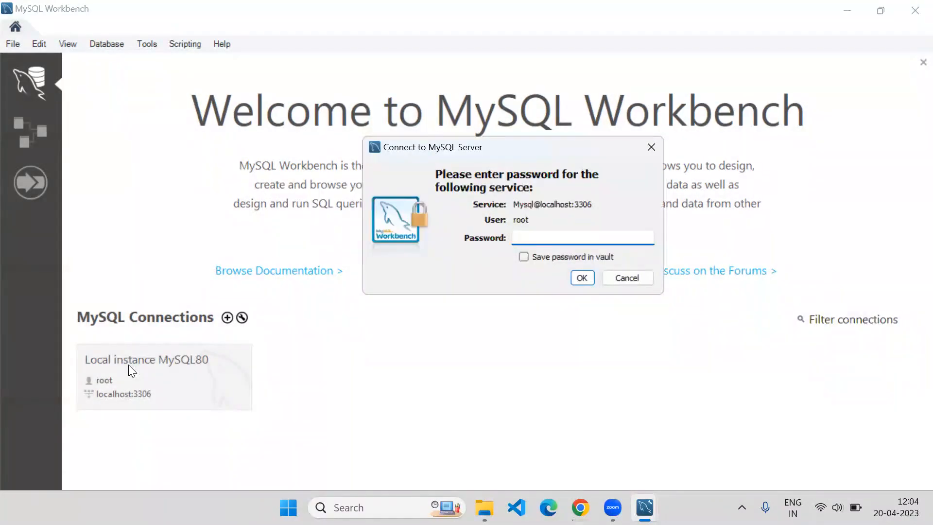
text(*************)
click(583, 278)
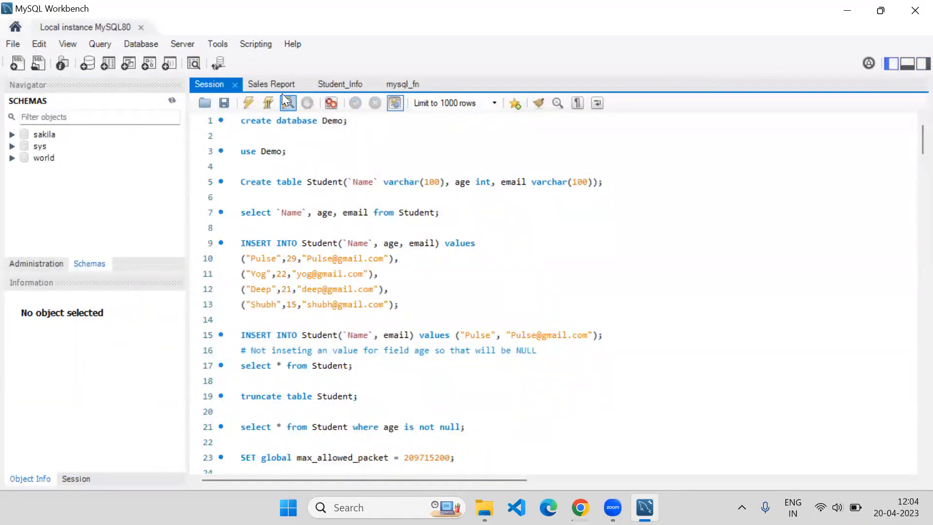
click(278, 84)
Step: Look through the mysql_fn and Demo database scripts in the SQL editor
click(408, 84)
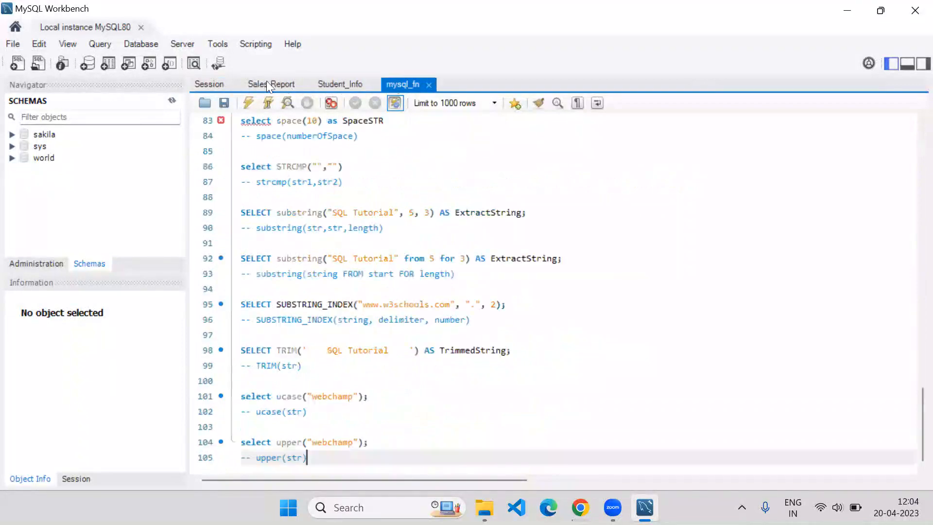
click(219, 85)
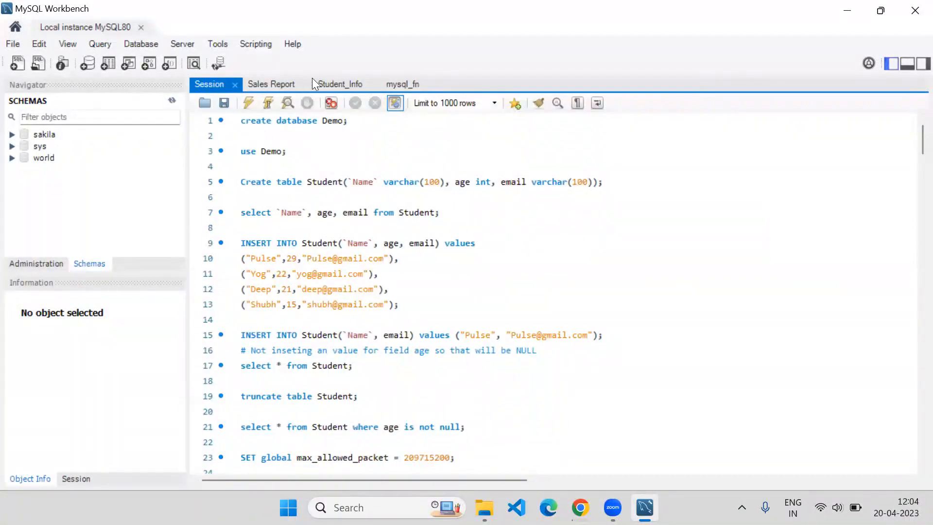
click(416, 82)
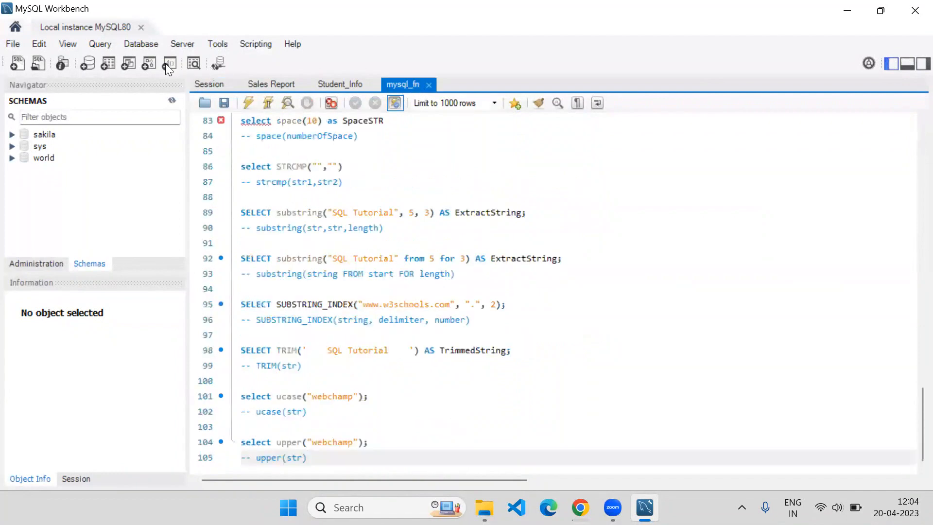
Step: Create a new data model via File > New Model
click(20, 43)
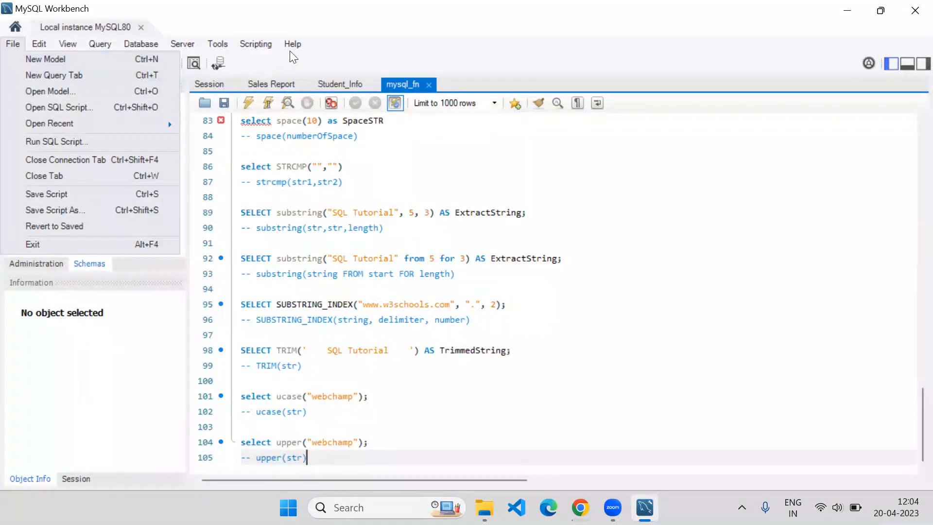
mouse_move(84, 45)
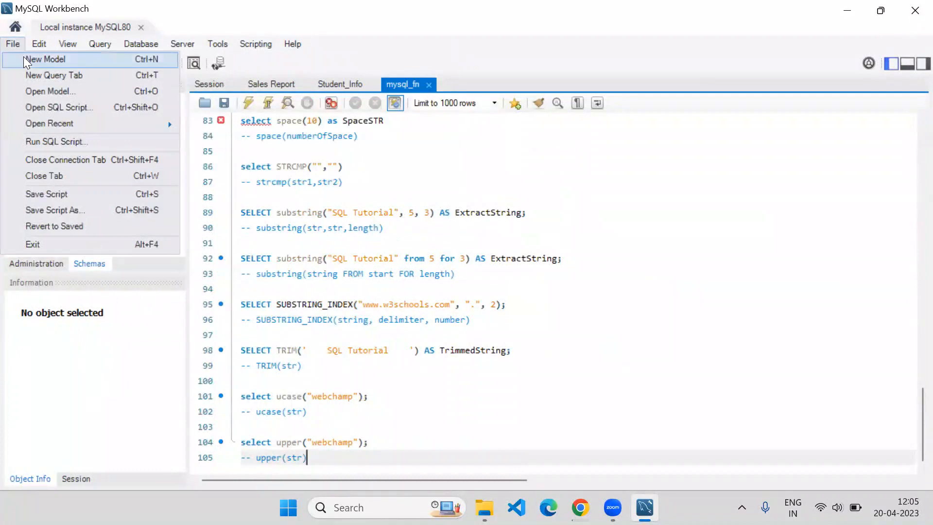
click(23, 56)
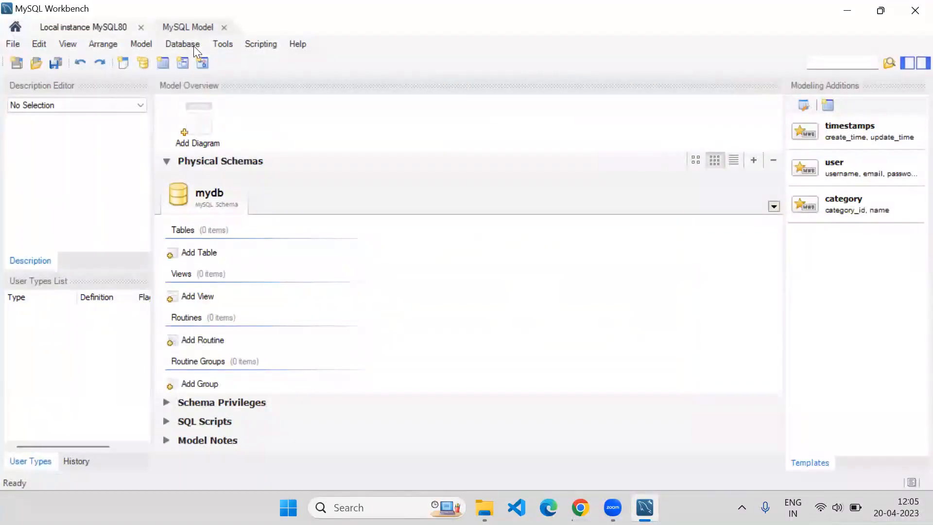
Step: Close the MySQL Model tab and briefly check the Query menu
click(224, 27)
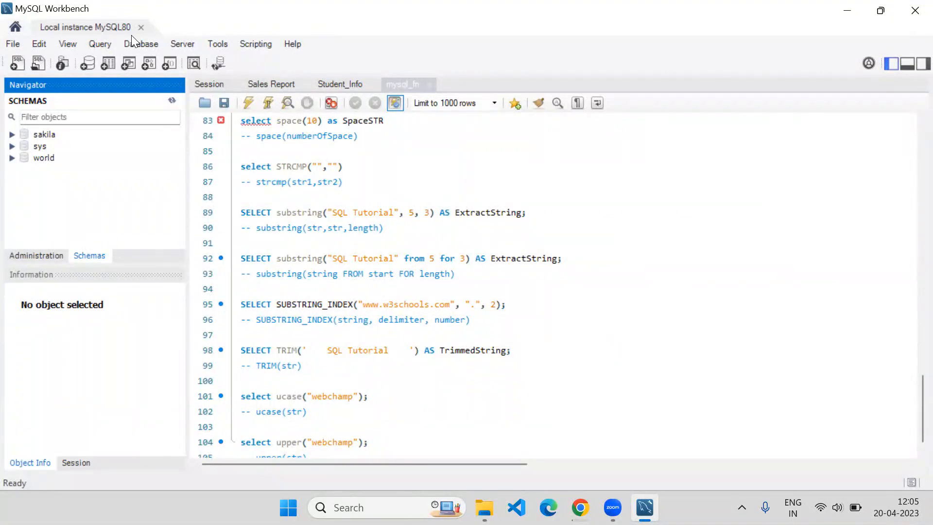
click(90, 45)
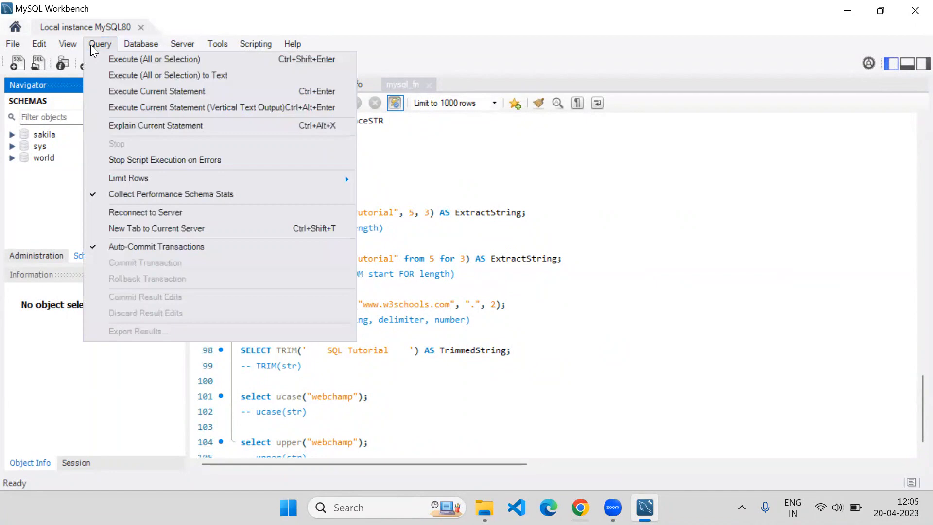
click(459, 32)
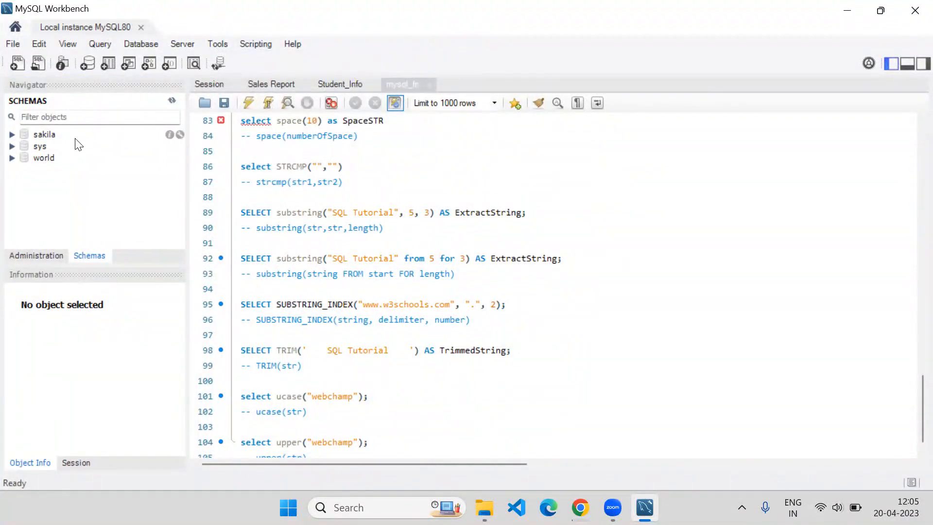
Step: Review the Sales Report, Student_Info, mysql_fn and Session scripts, ending on the Demo database script
click(257, 78)
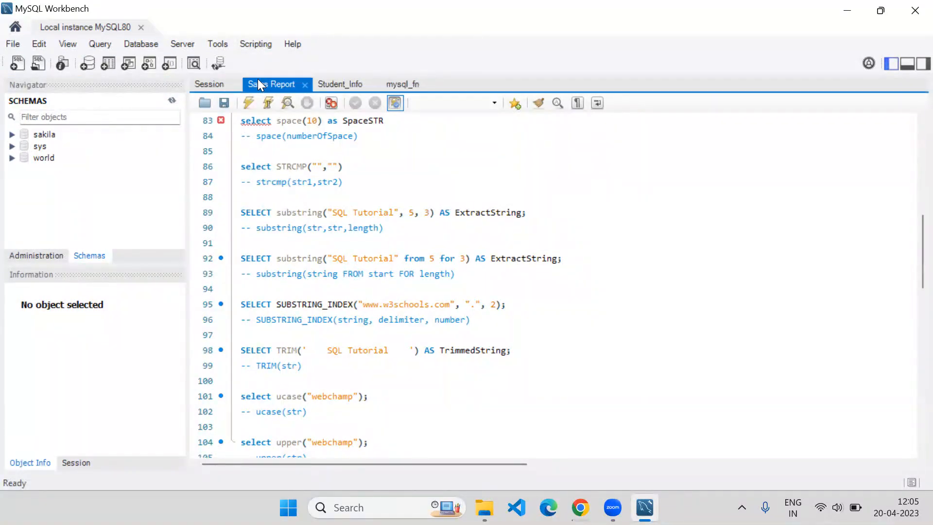
click(329, 82)
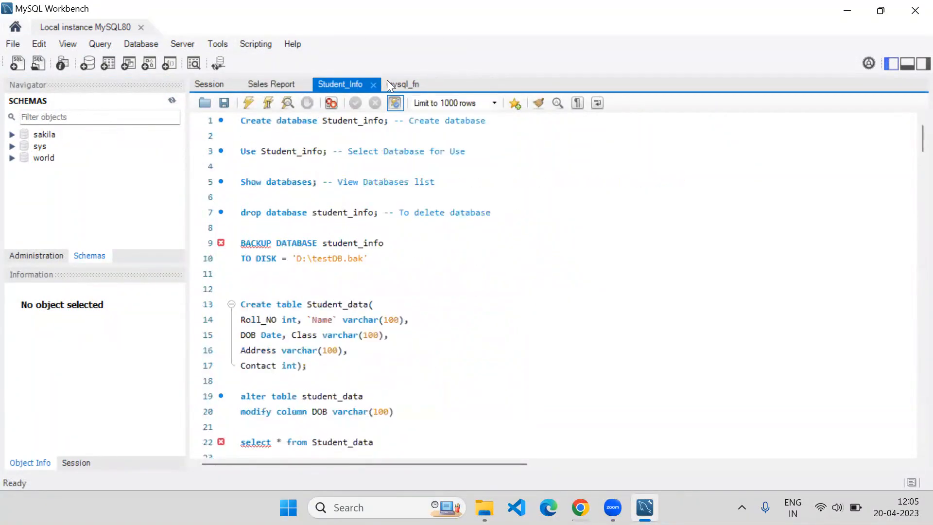
click(398, 84)
click(207, 84)
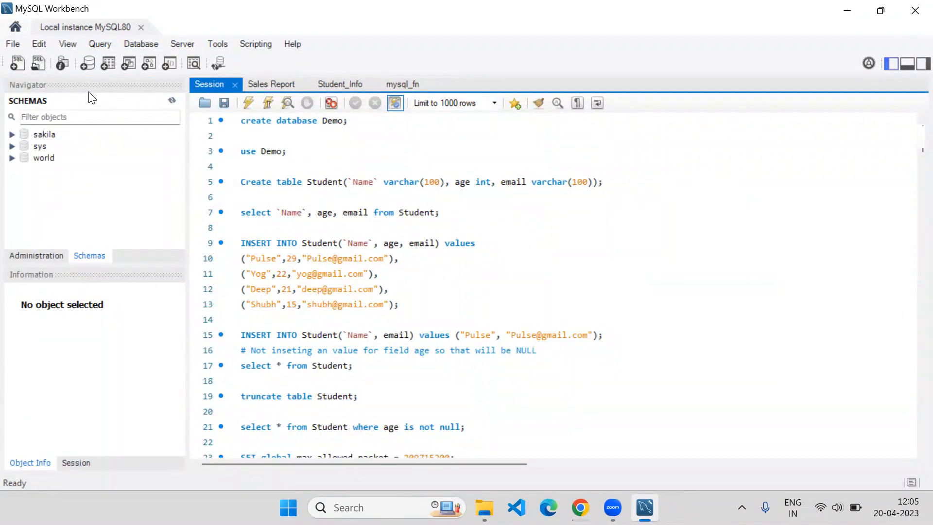
Step: In a new SQL script, write select date() using autocompletion and execute it
click(17, 64)
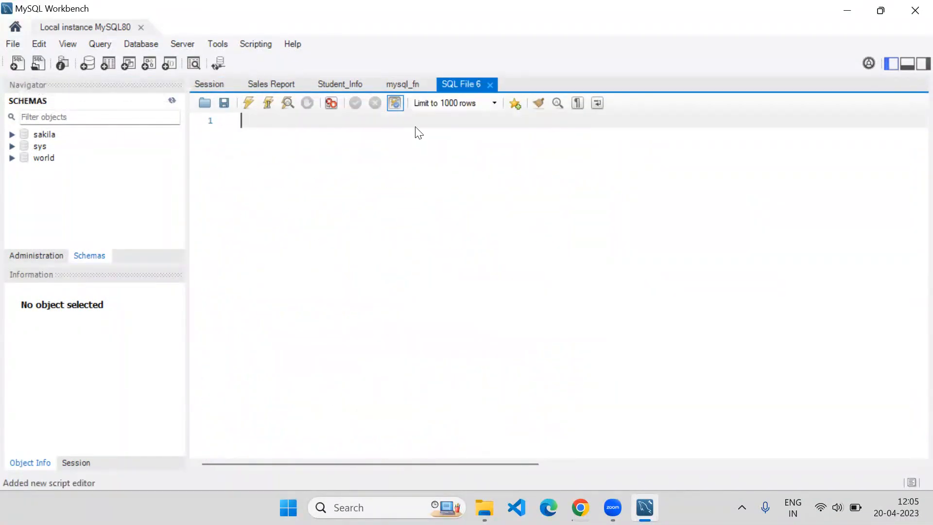
text(select da)
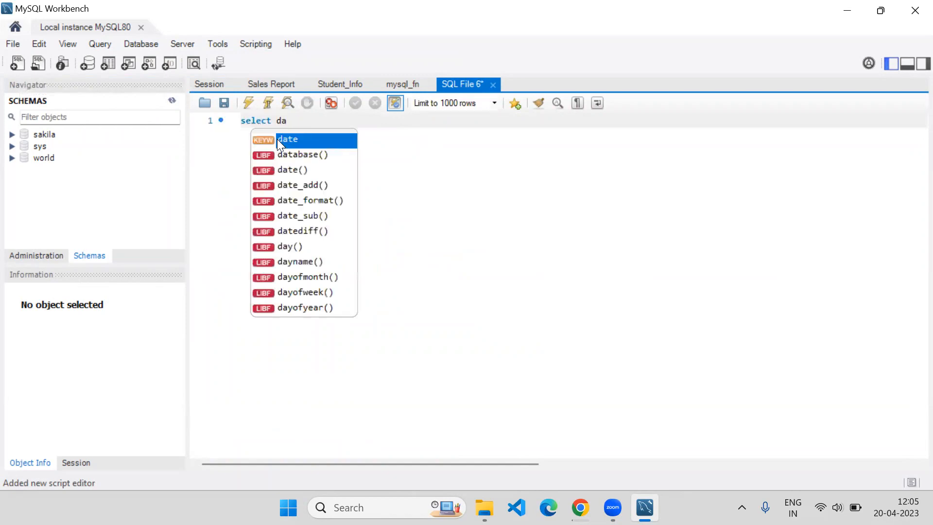
key(Down)
key(Down)
key(Return)
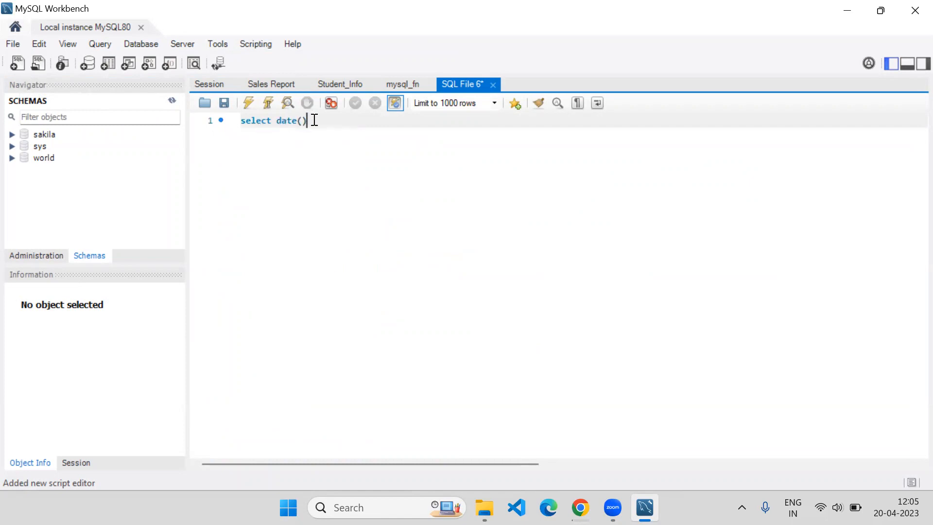
drag(310, 120, 239, 113)
click(248, 103)
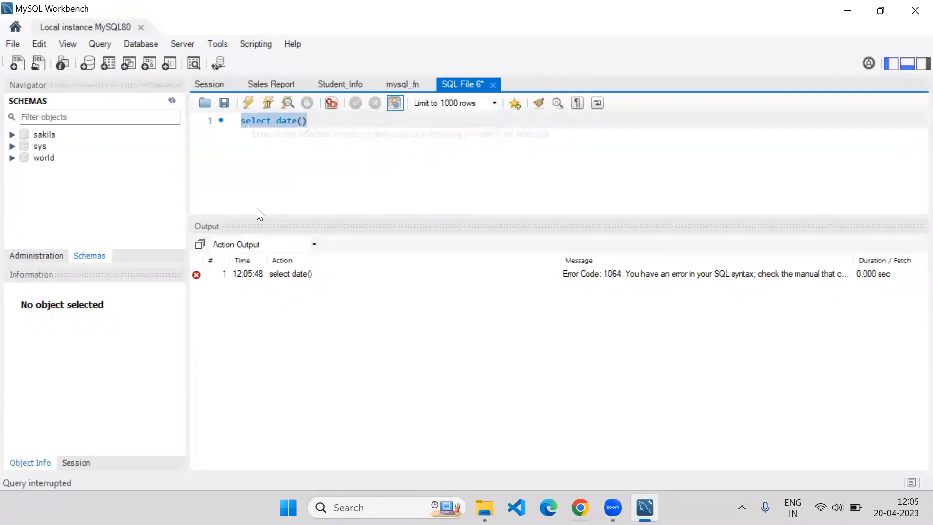
click(314, 120)
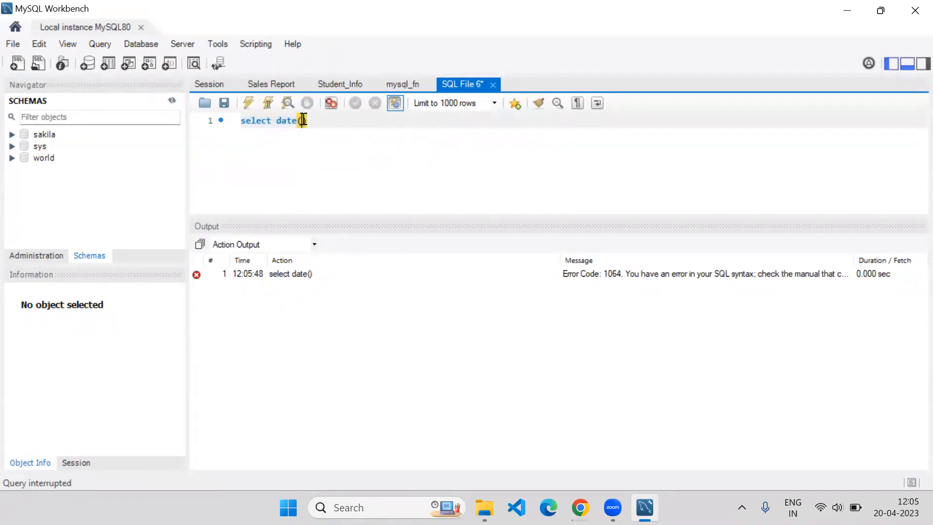
text(;)
text(now)
drag(328, 119, 215, 105)
click(248, 103)
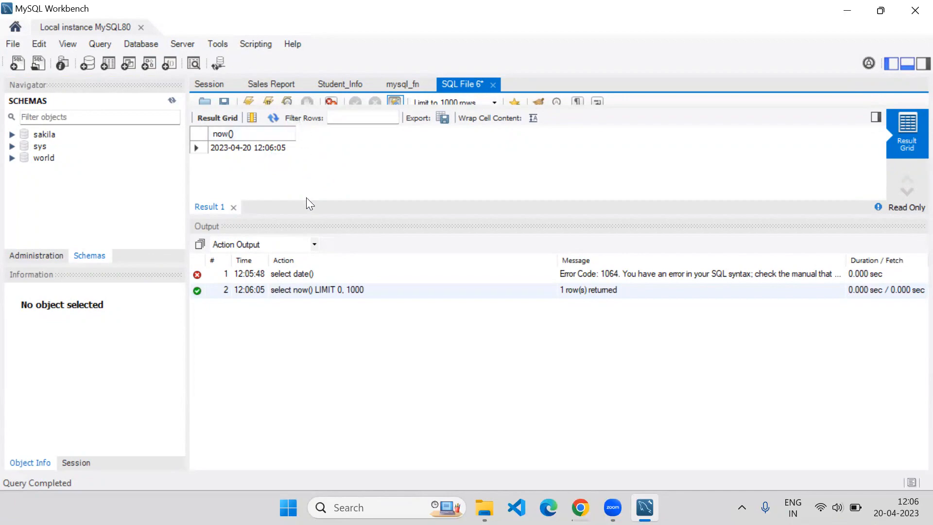
drag(307, 213, 308, 271)
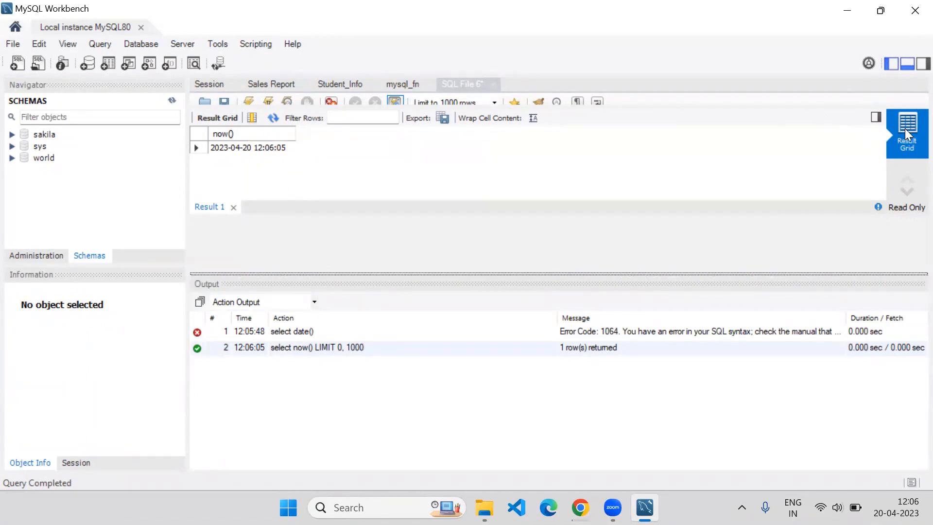
click(906, 65)
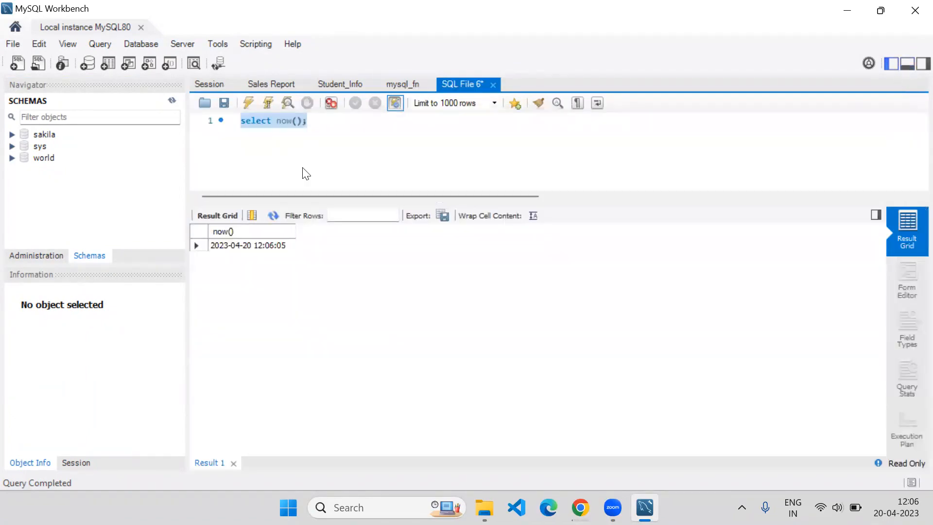